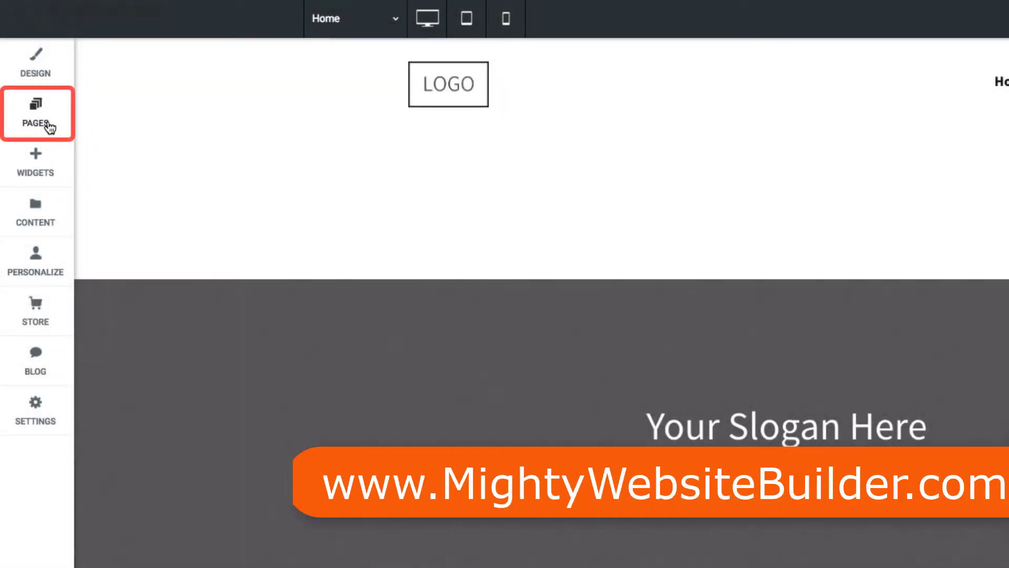
- Move About below Services in the page list, nesting it briefly, then return it to top level
click(47, 121)
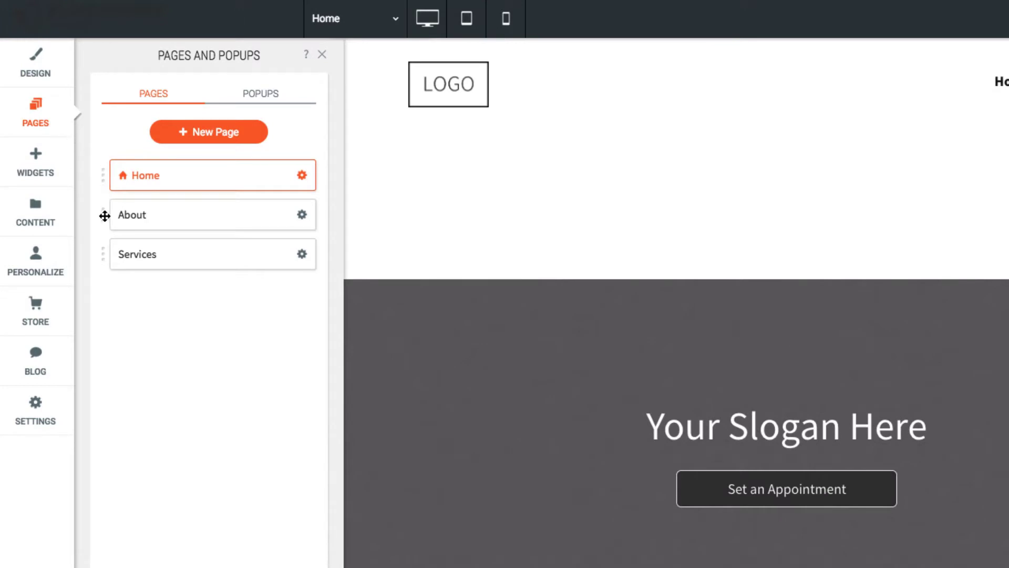
drag(104, 217, 103, 274)
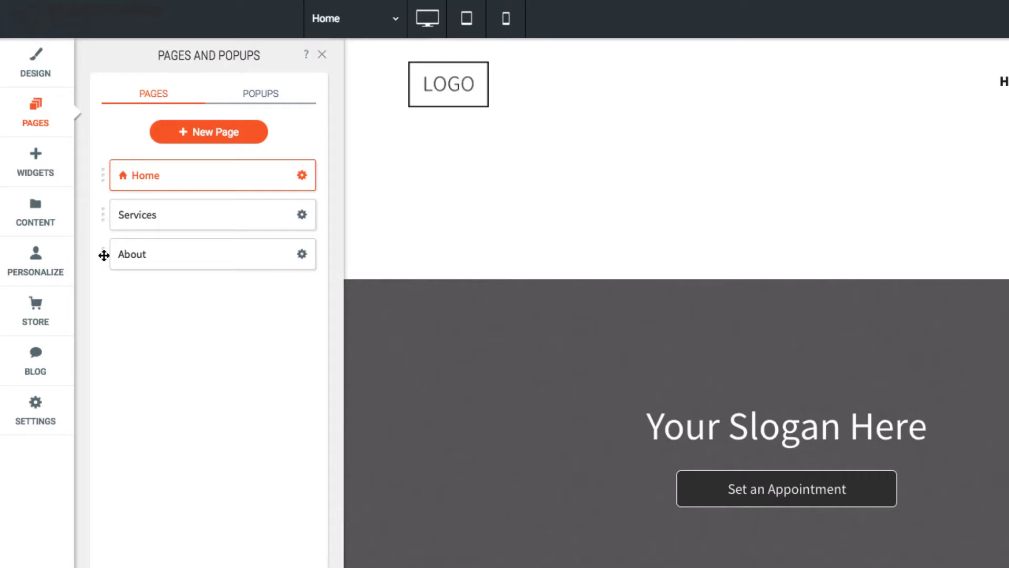
drag(104, 255, 141, 254)
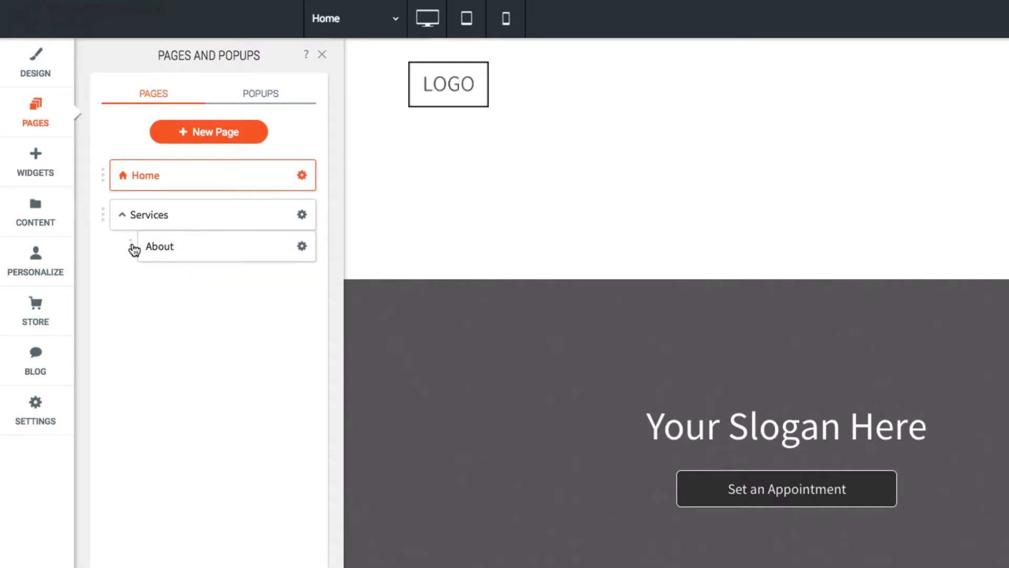
drag(134, 249, 110, 254)
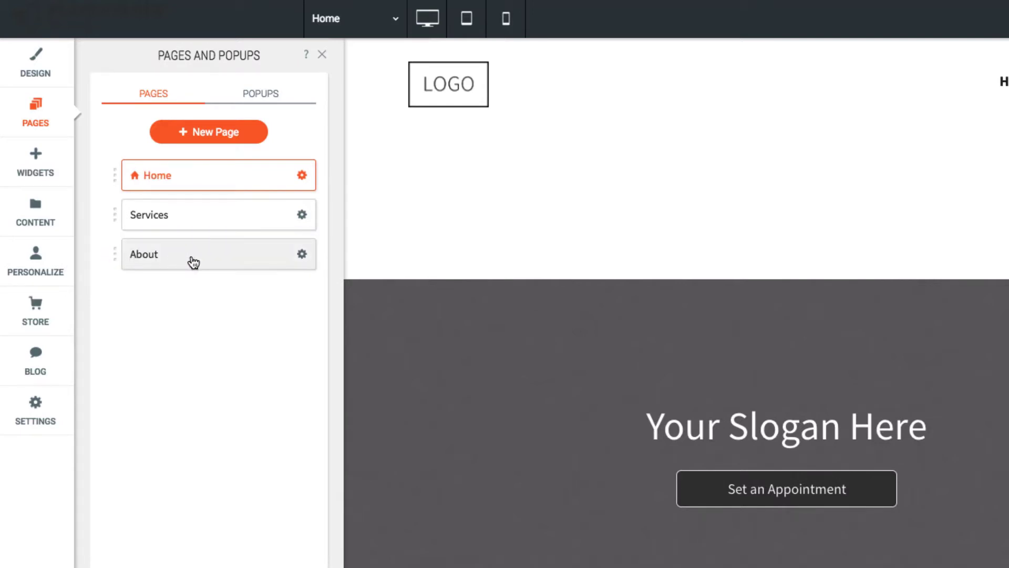
- Set About to Hide on all in navigation, then cancel the delete prompt
click(303, 255)
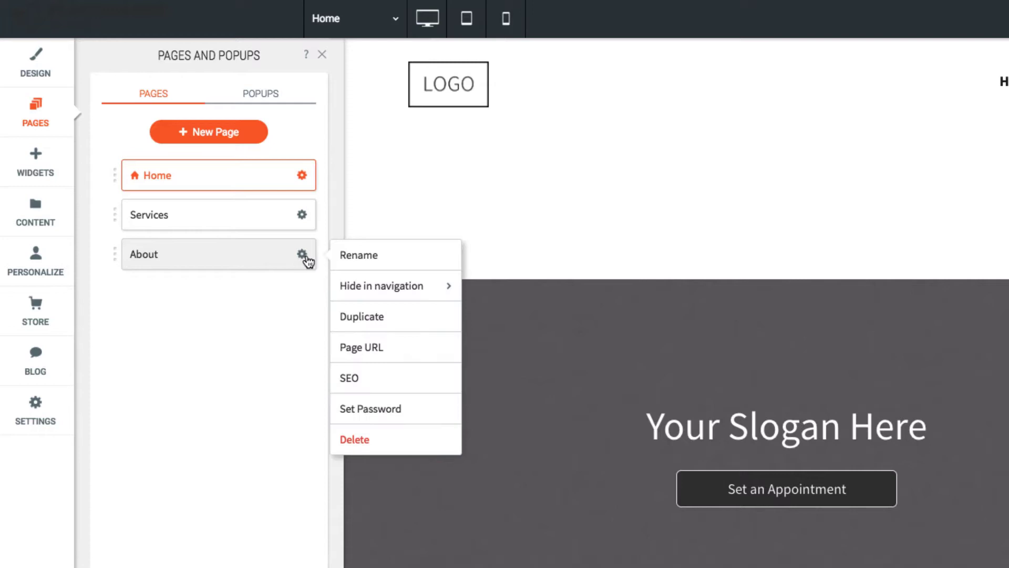
mouse_move(390, 285)
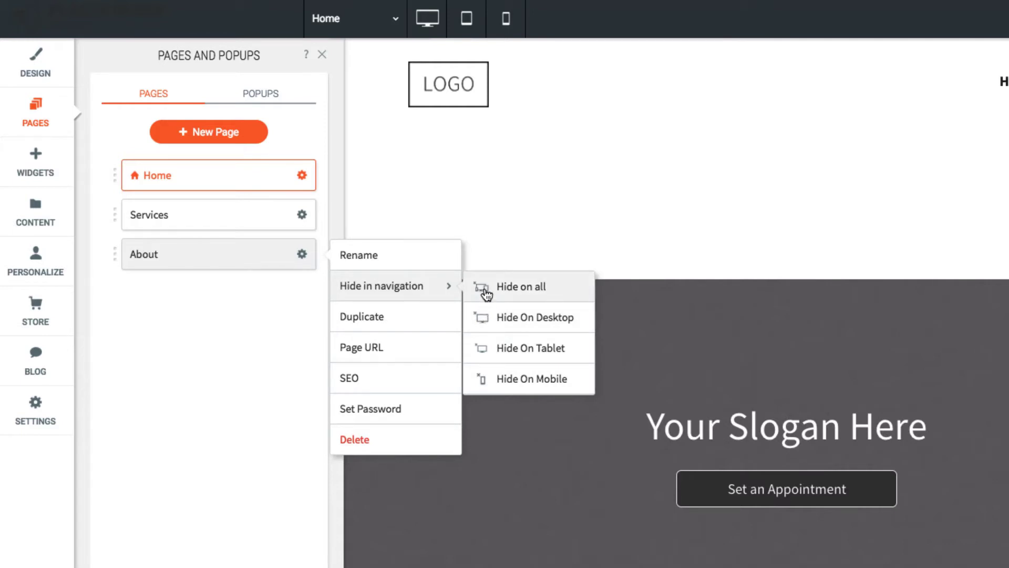
click(484, 292)
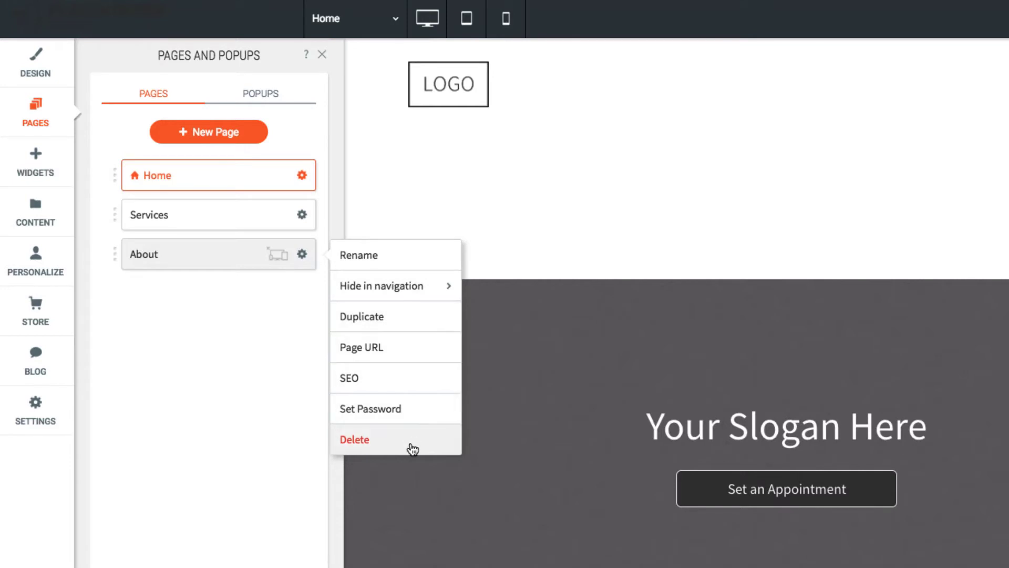
click(412, 448)
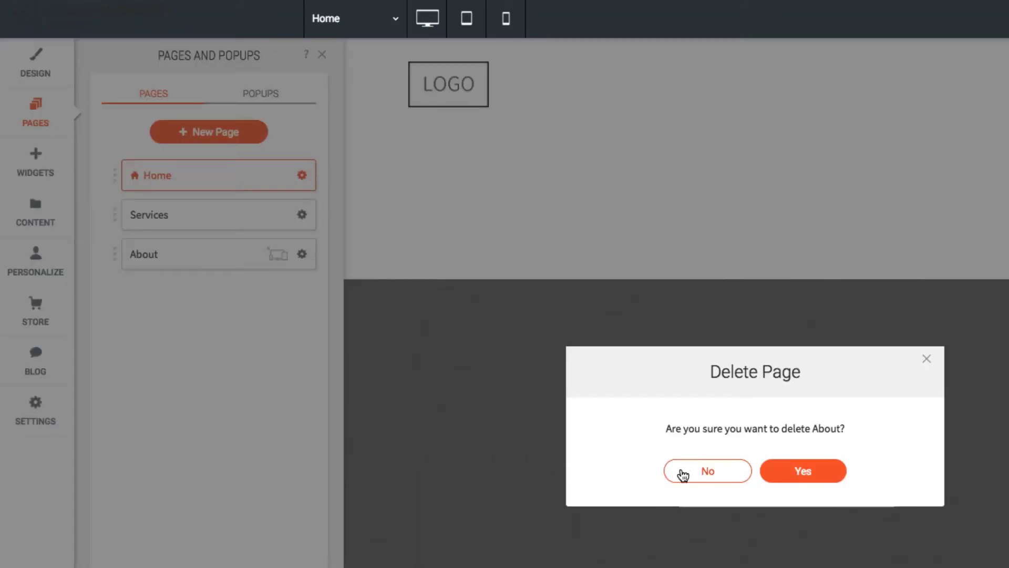
click(690, 473)
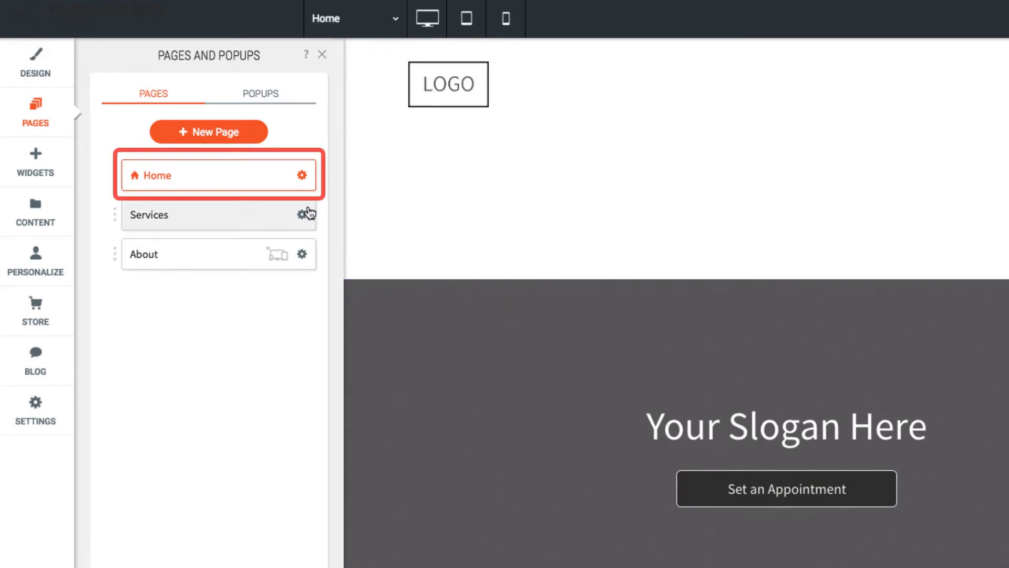
- Open the SEO settings from the Services page's gear menu
click(302, 214)
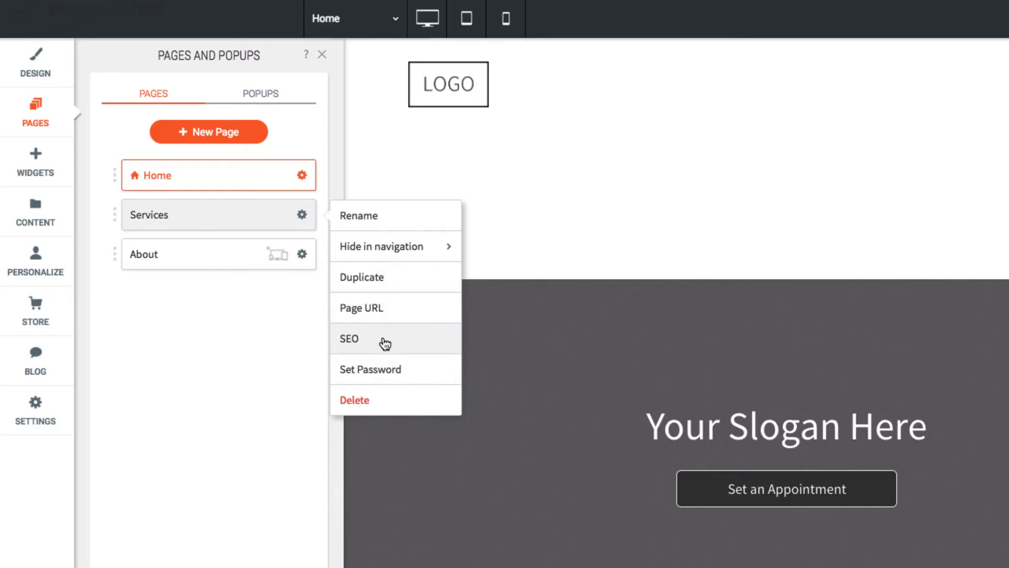
click(385, 344)
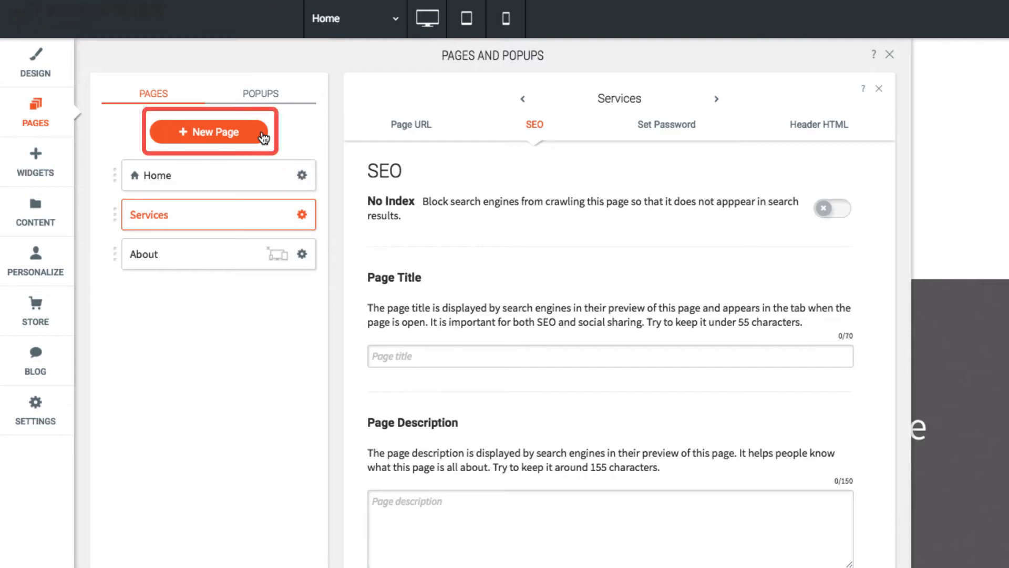
- Start a new page and pick the Contact Us template, named Contact
click(264, 136)
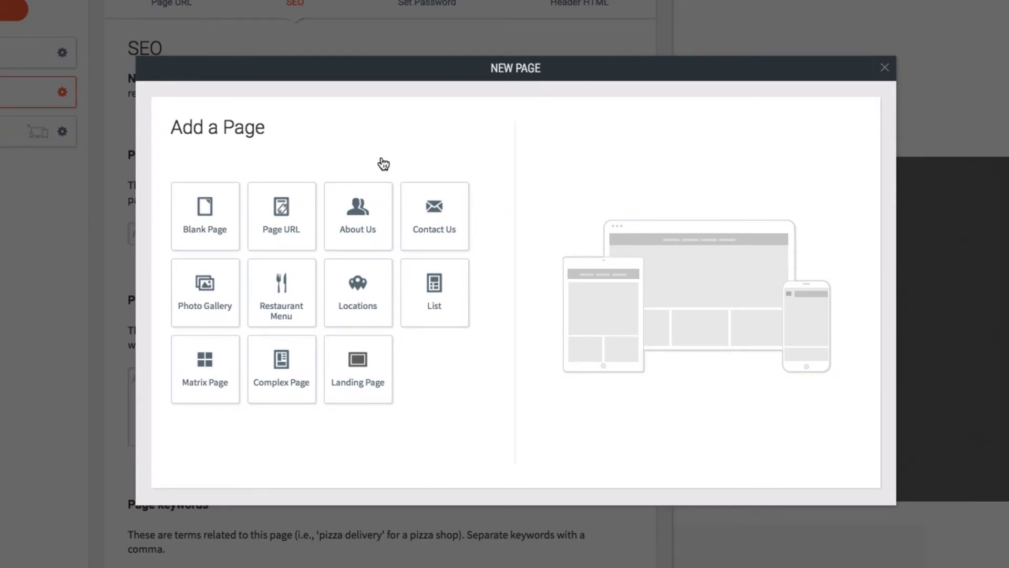
click(417, 244)
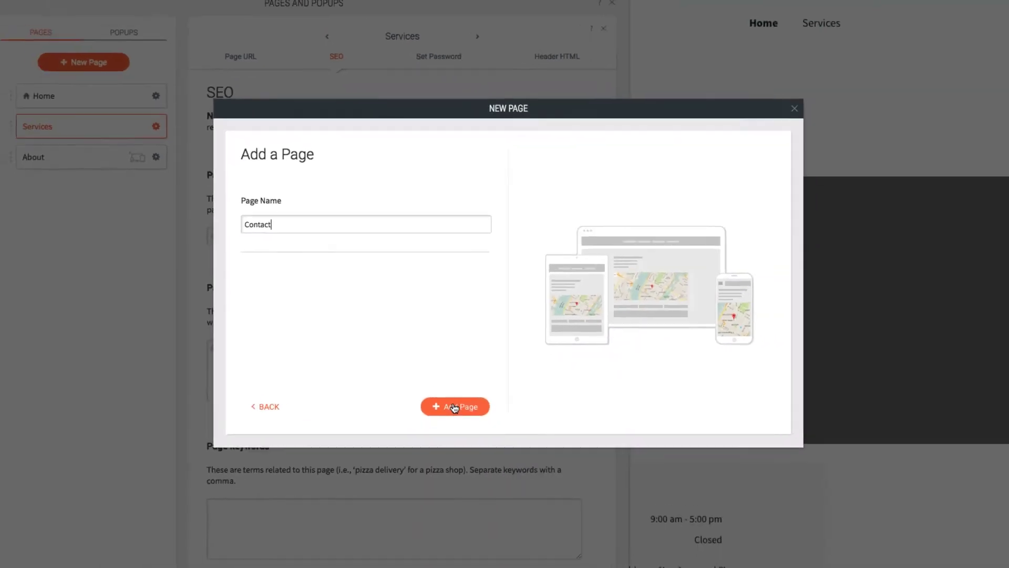
- Add the Contact page and let its map, address and form layout load
click(455, 407)
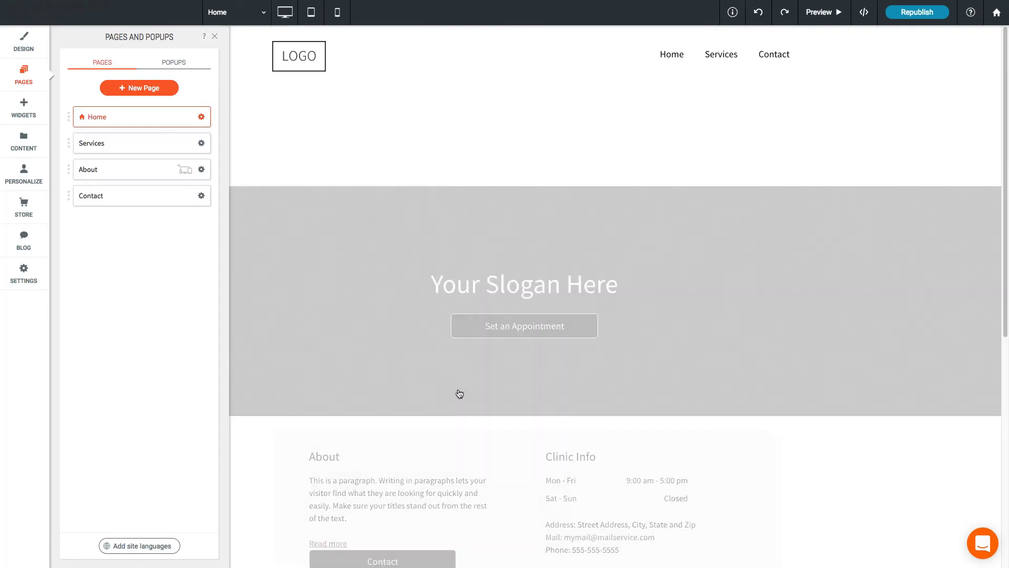